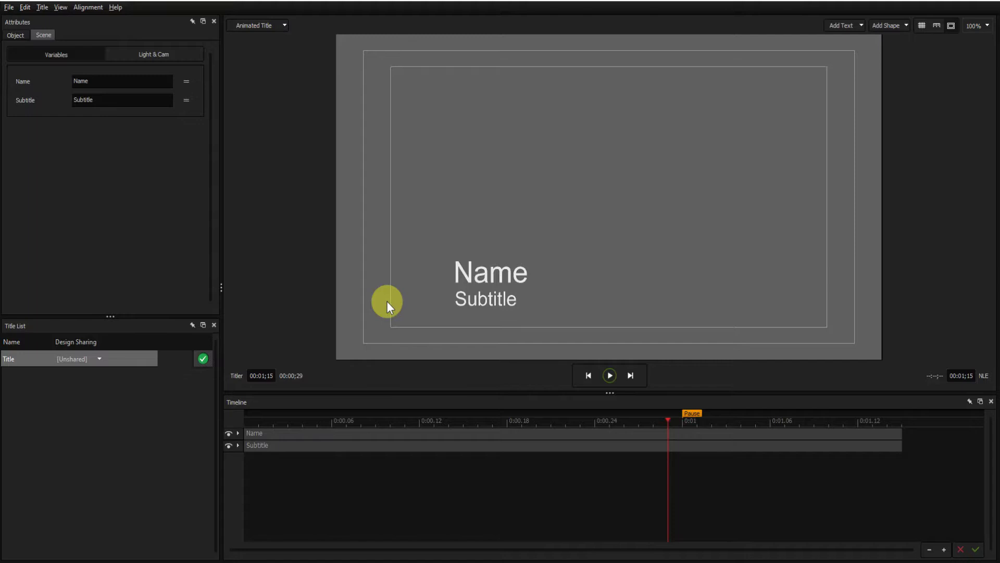
- Show the template library and apply the Romano-British 01 design from My Main Titles to the title
key(F4)
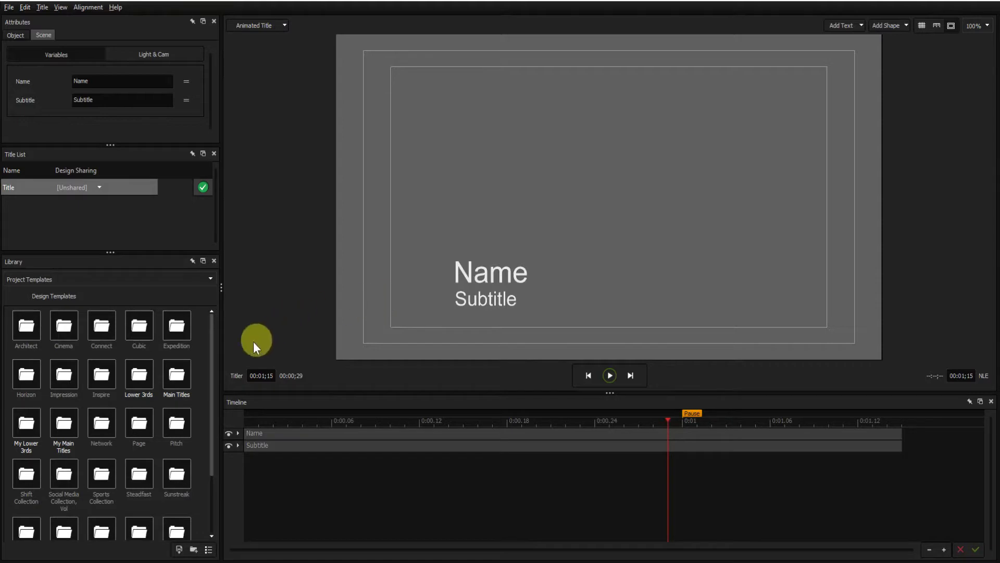
double_click(64, 426)
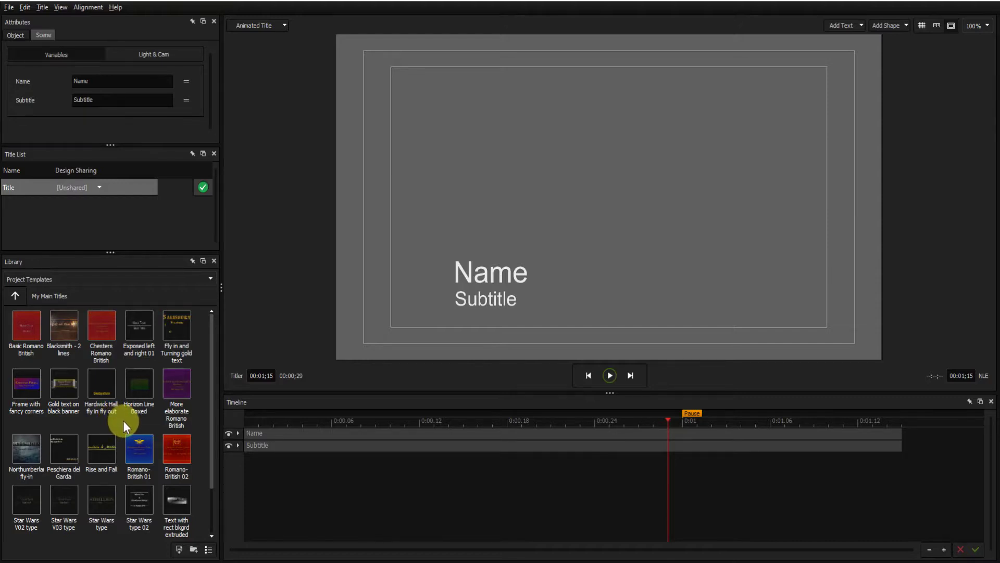
double_click(139, 450)
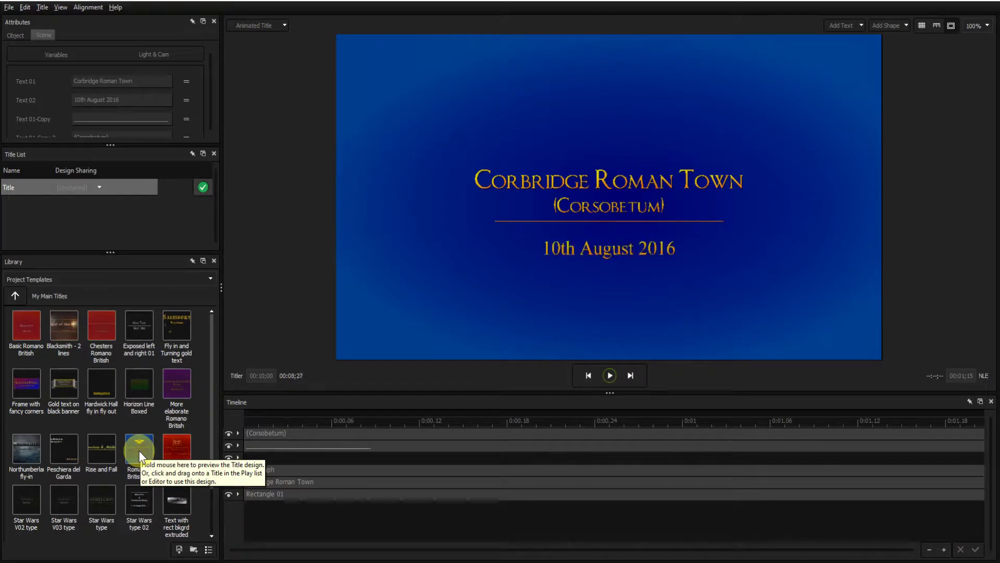
drag(138, 449, 612, 131)
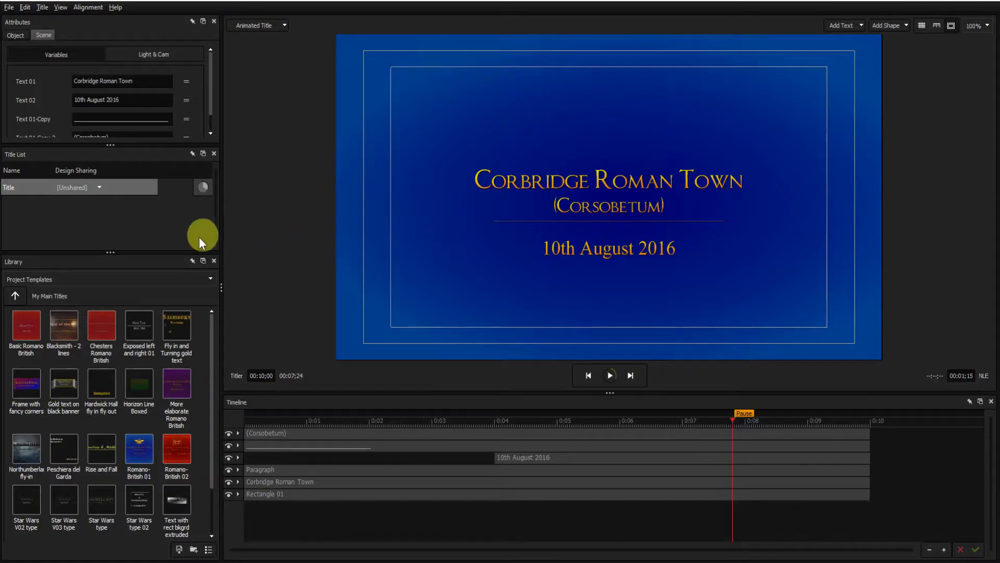
- Enlarge the Title List and Attributes areas and show the style settings of the empty image paragraph above the heading
drag(110, 254, 108, 348)
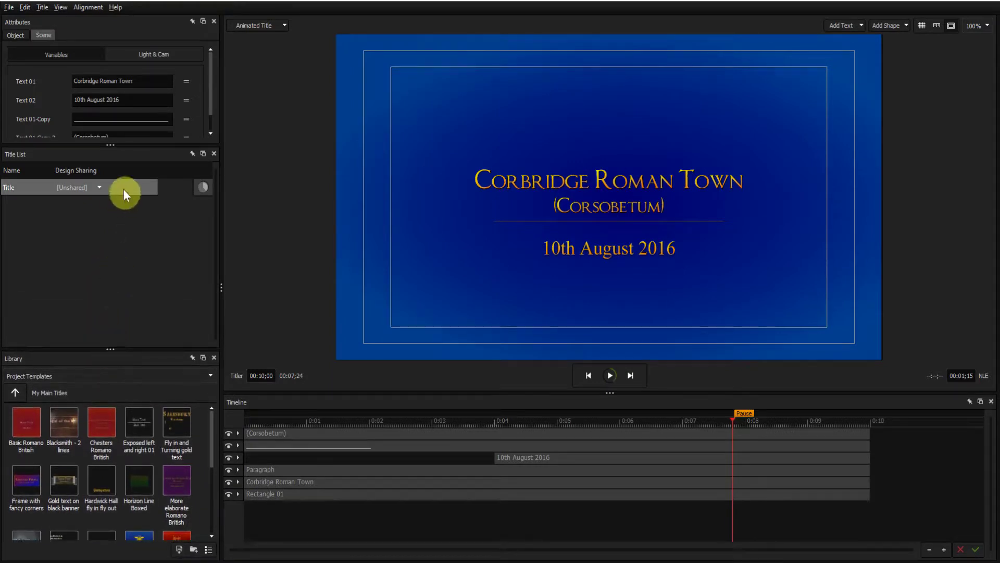
drag(109, 143, 108, 233)
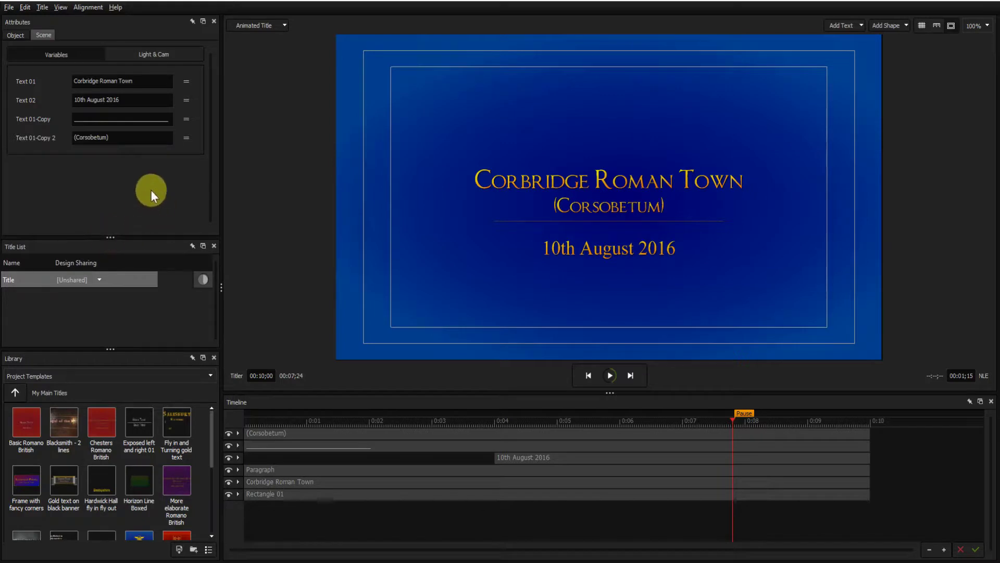
click(19, 34)
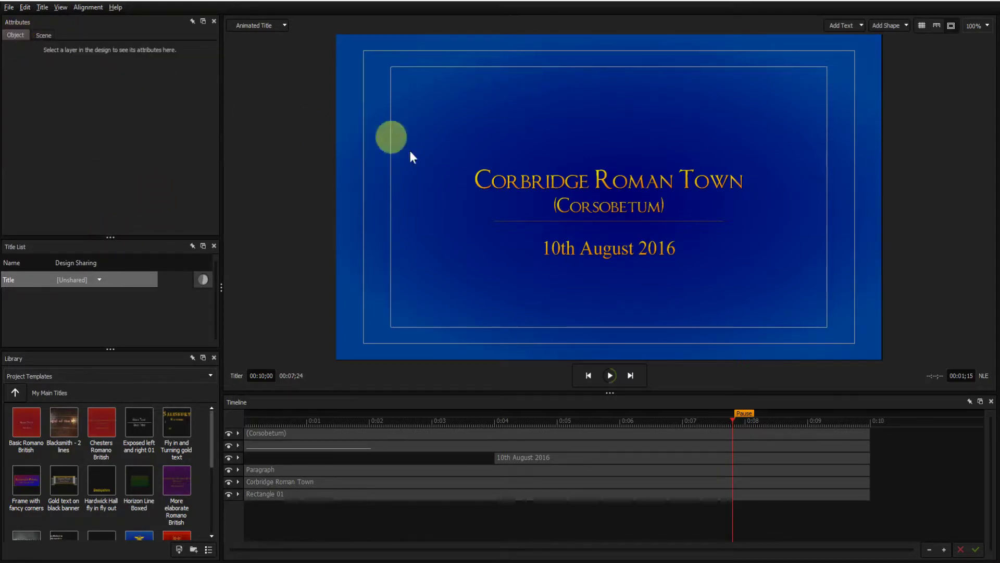
click(618, 119)
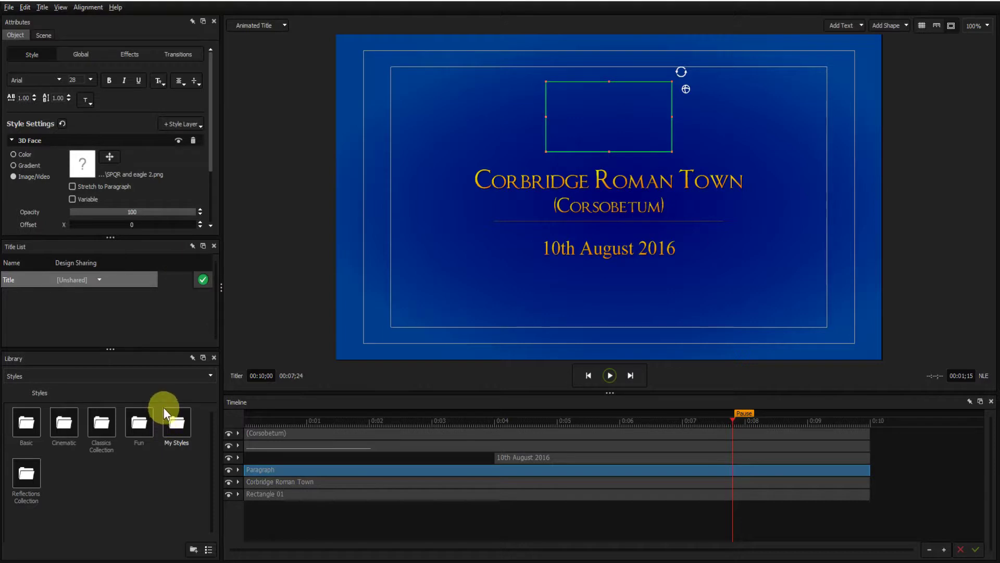
- Apply the Romano-British 02 project template from My Main Titles and inspect the image settings of its SPQR emblem paragraph
click(210, 376)
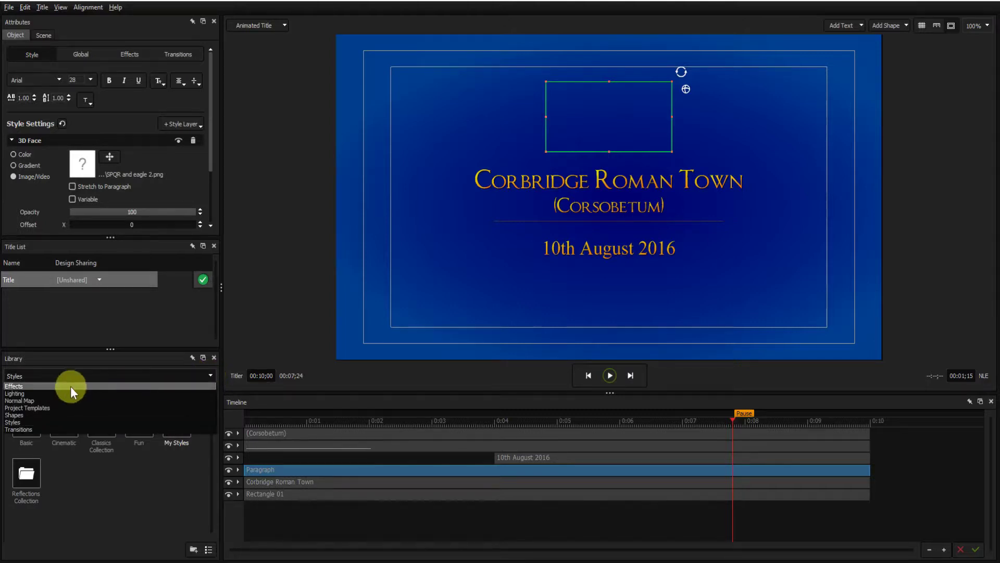
click(49, 409)
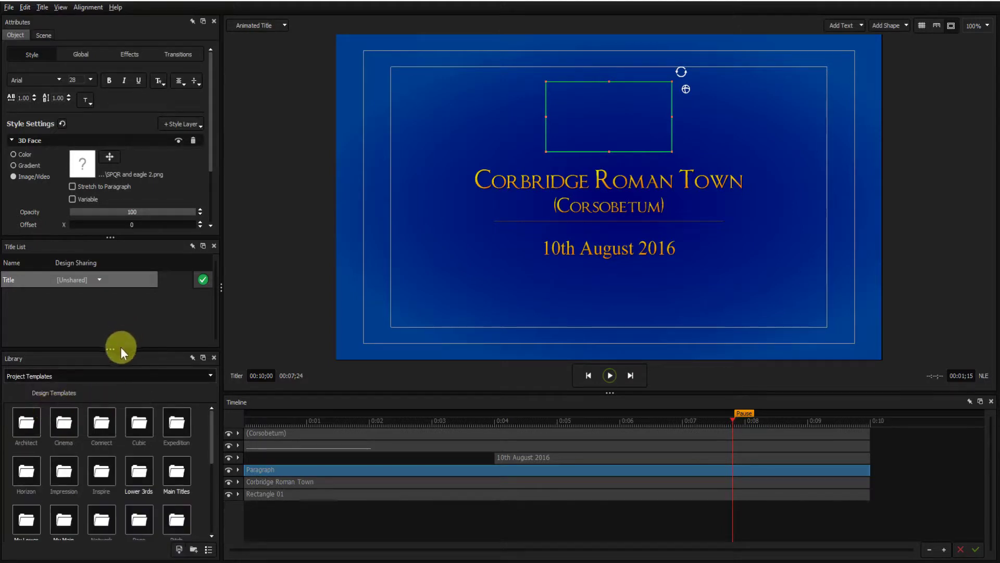
drag(116, 346, 114, 299)
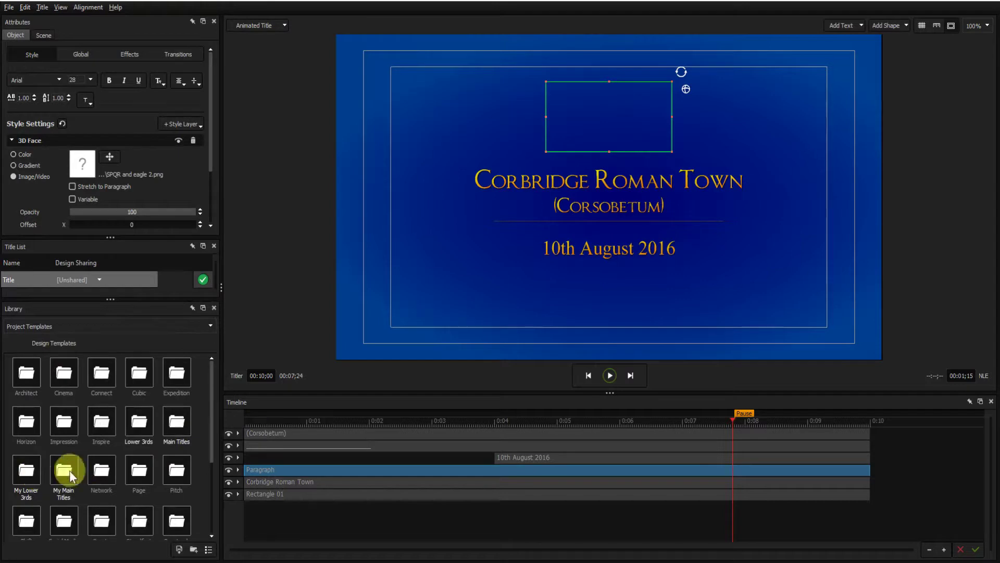
double_click(63, 474)
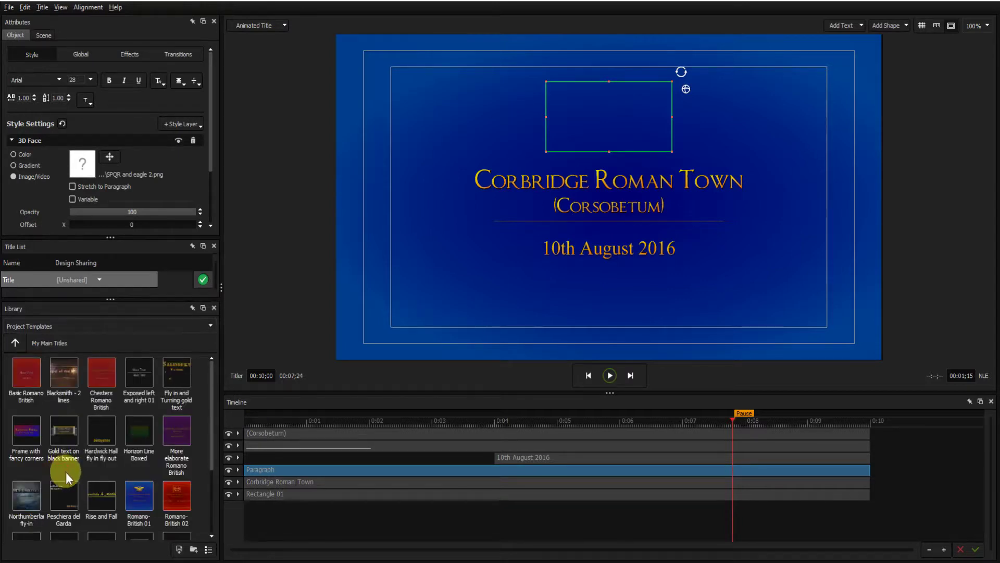
double_click(182, 507)
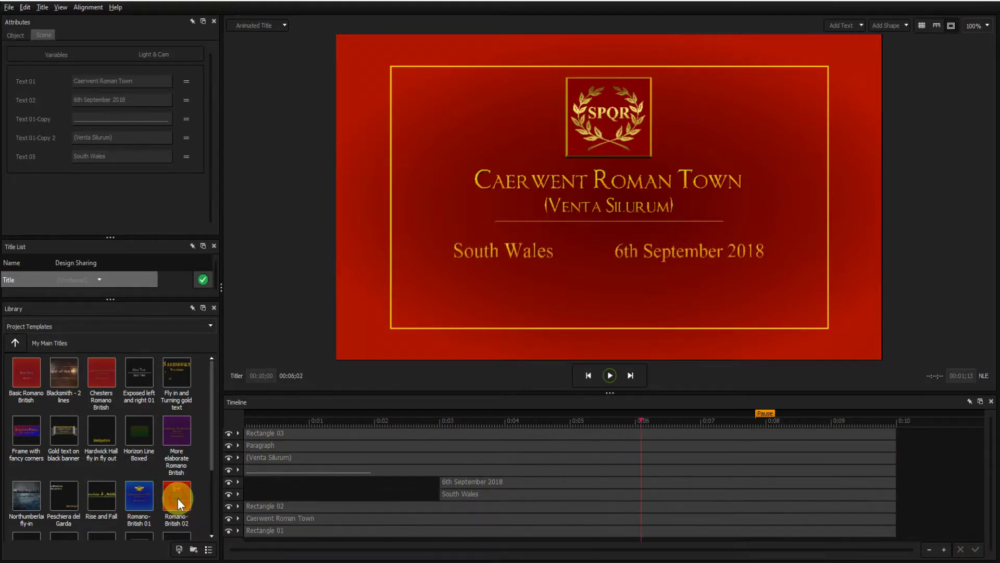
double_click(177, 496)
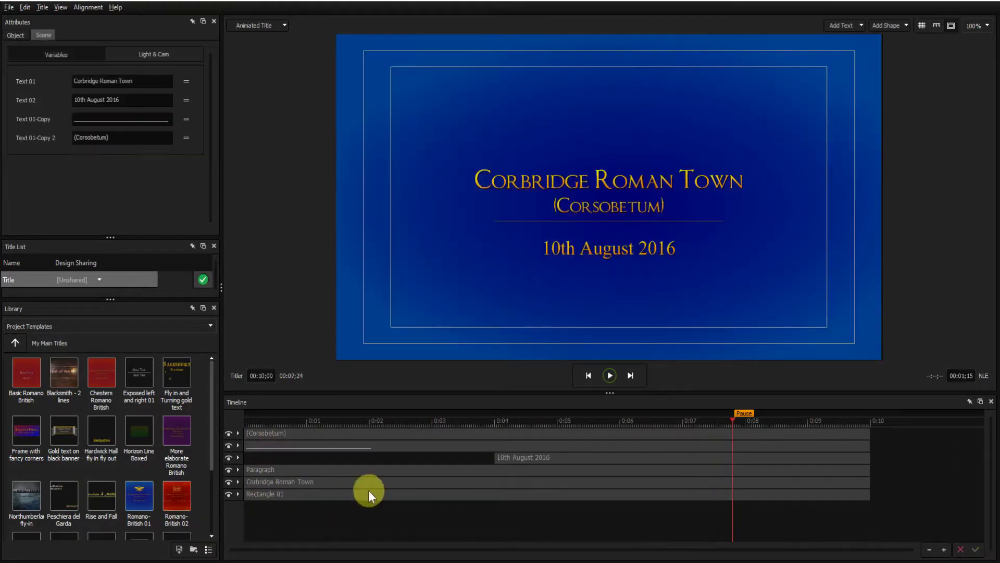
double_click(174, 495)
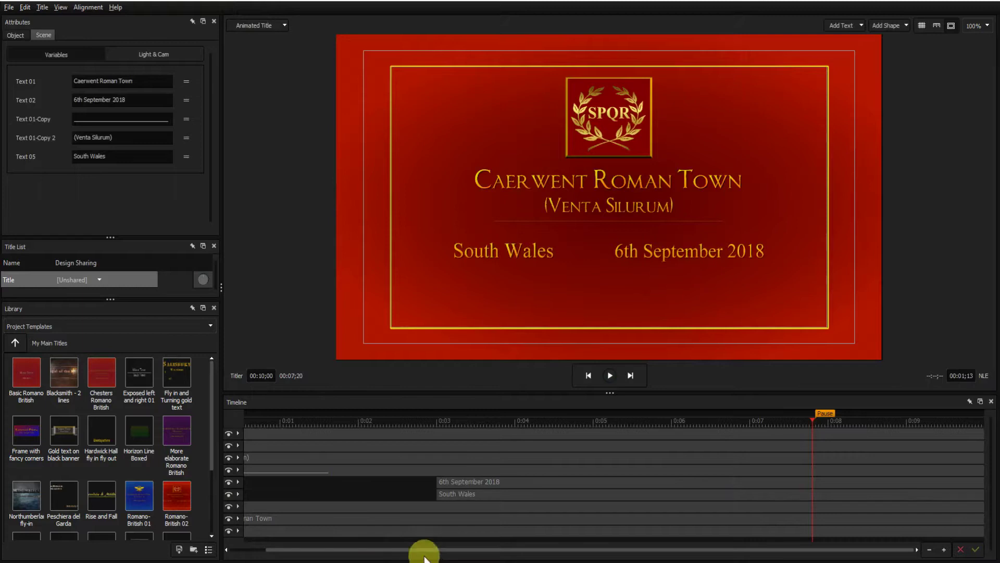
drag(430, 548, 294, 551)
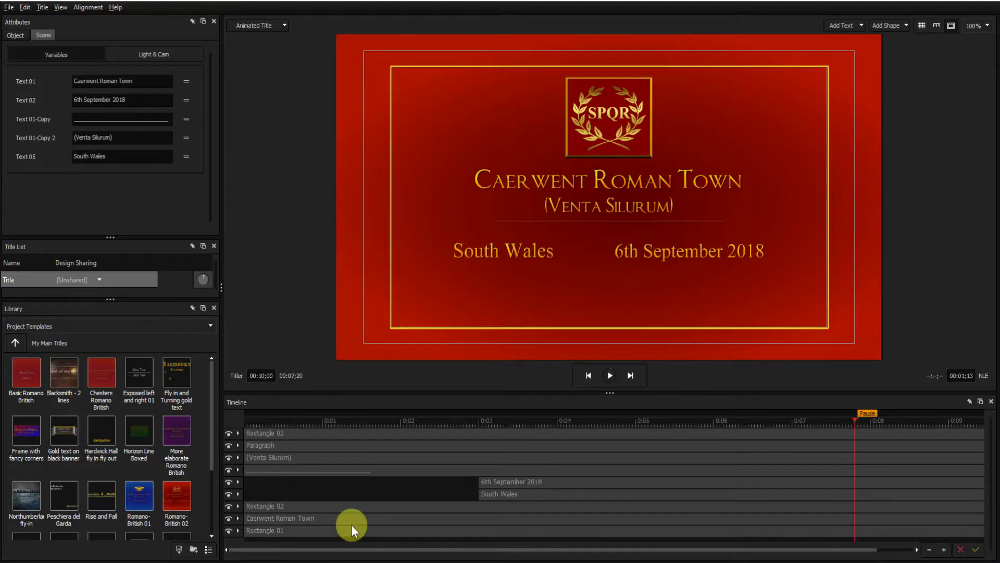
click(324, 445)
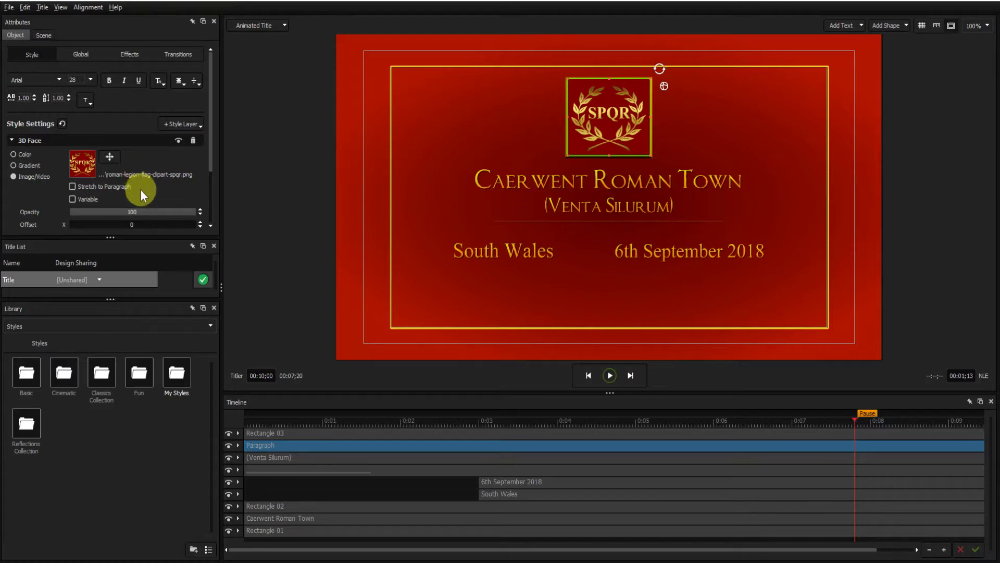
- Reapply the Romano-British 01 project template from My Main Titles to the title
click(210, 327)
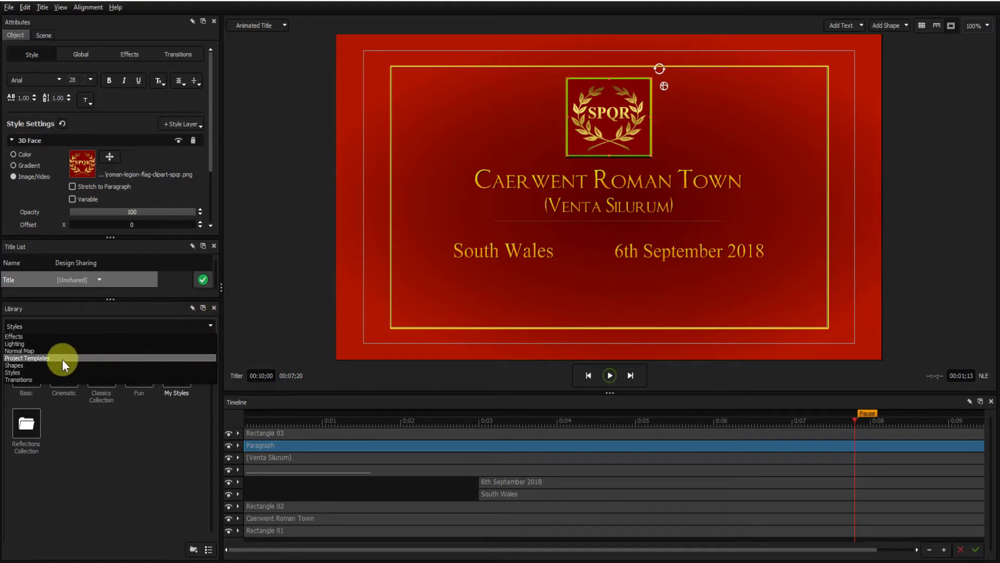
click(60, 357)
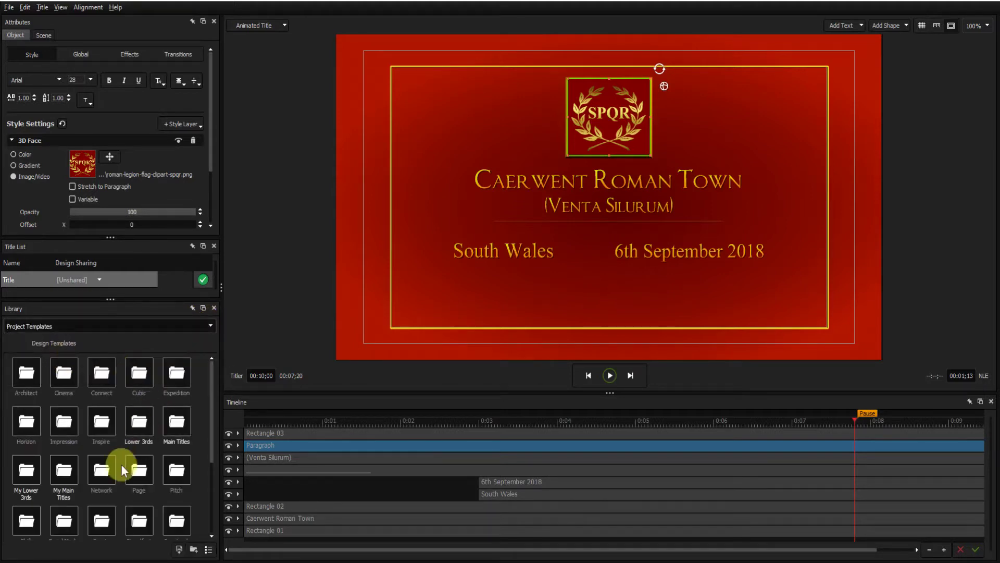
double_click(64, 473)
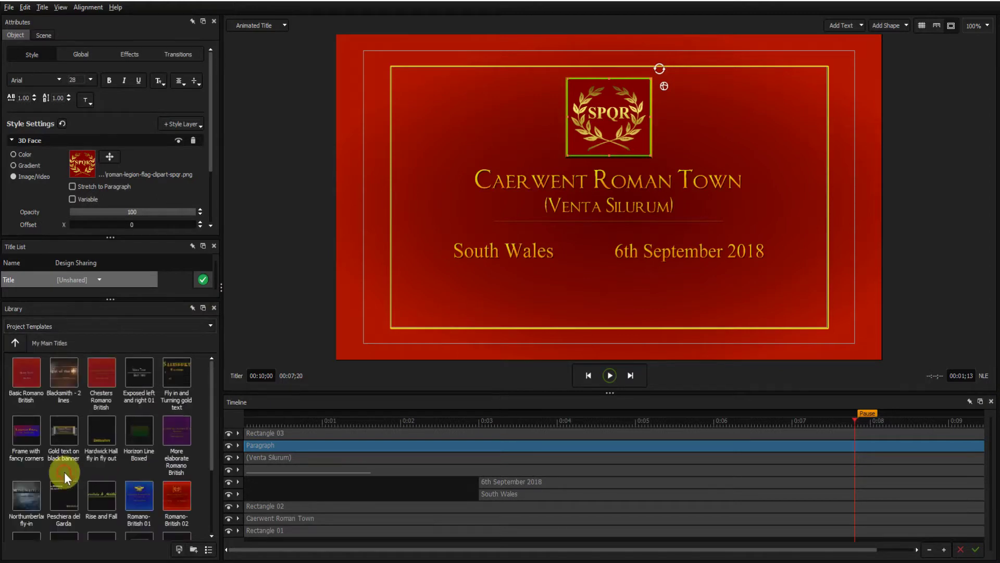
double_click(144, 494)
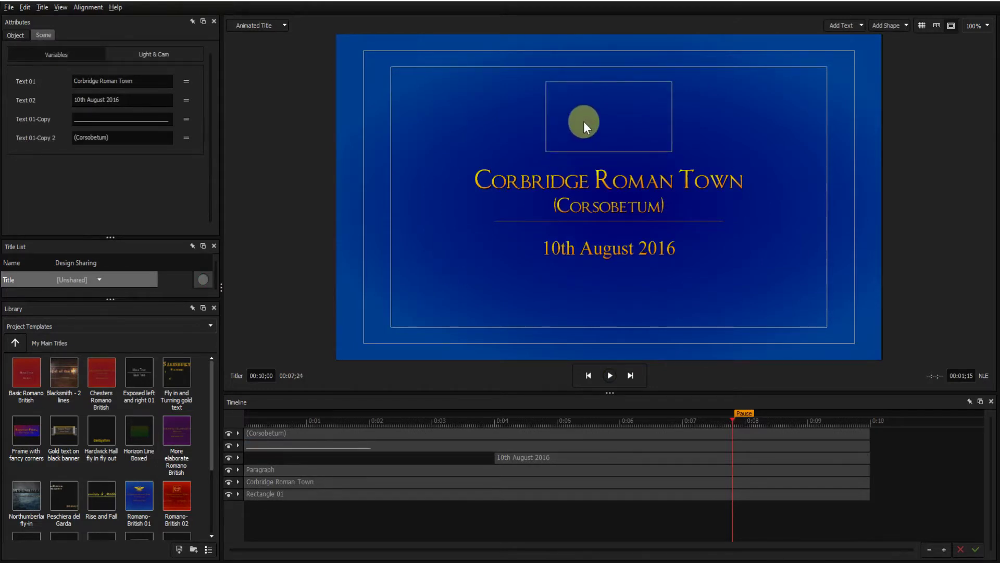
- Relink the missing face image of the paragraph above the heading to SPQR and eagle 2.png in the Images folder
click(584, 121)
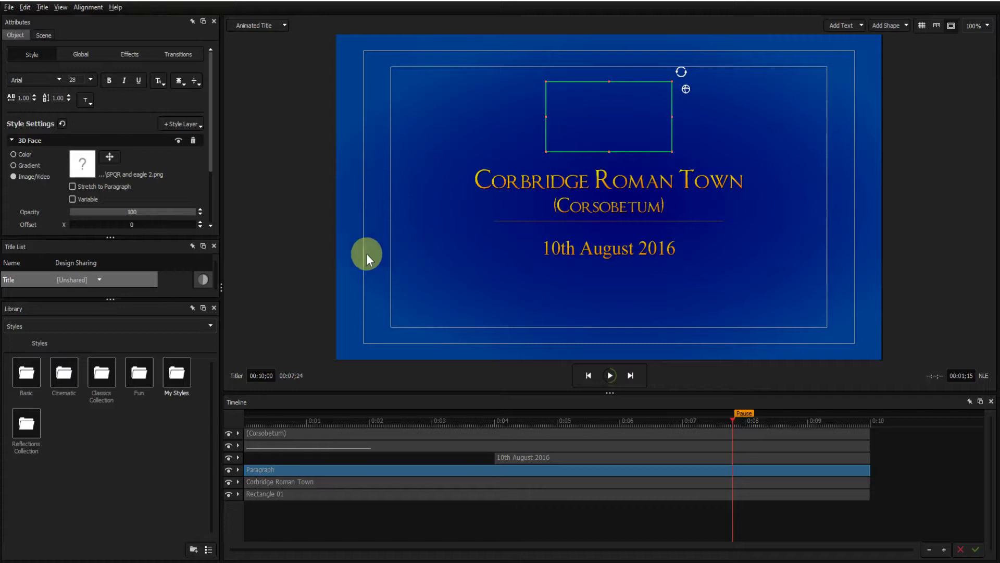
right_click(85, 169)
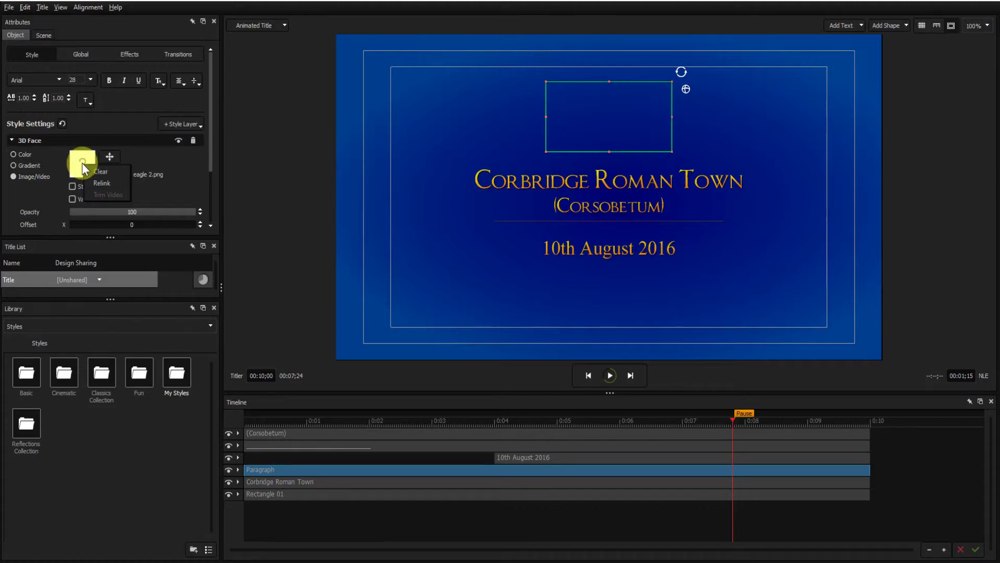
click(94, 182)
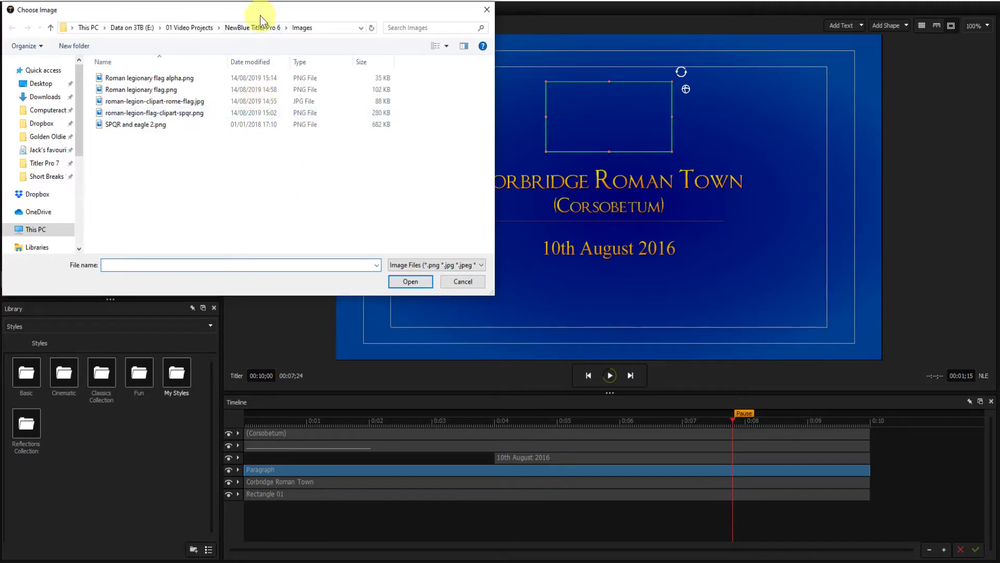
drag(269, 12, 423, 211)
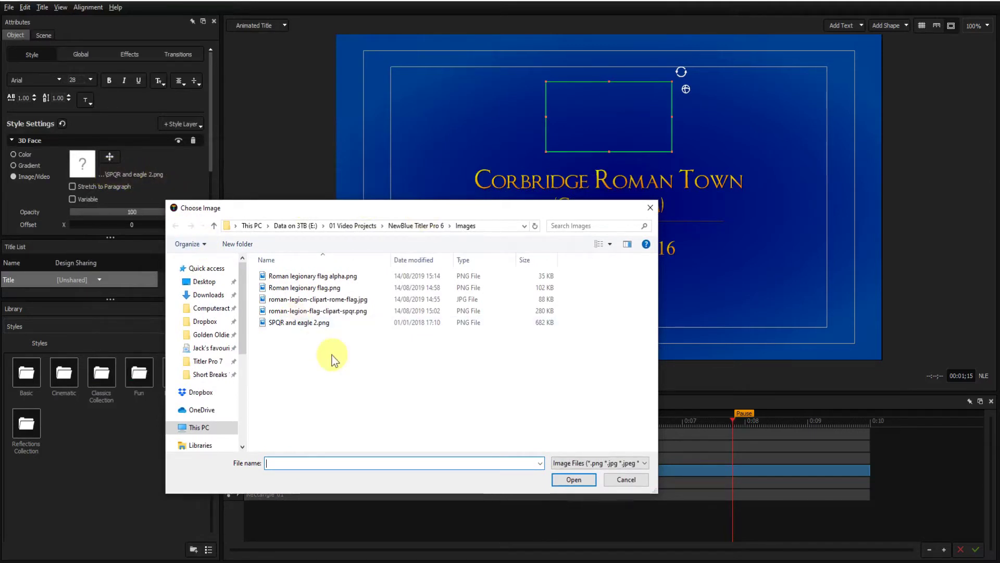
click(313, 326)
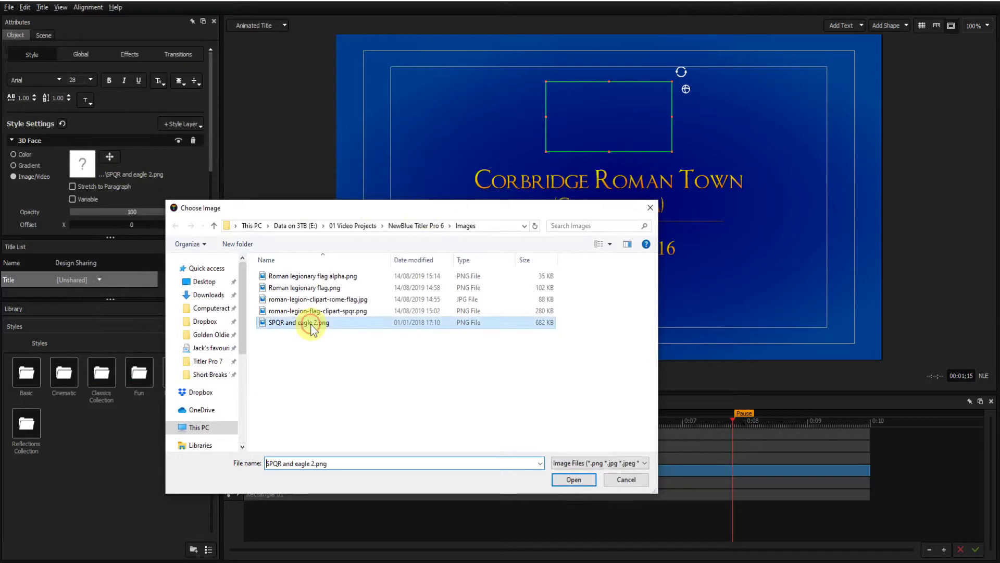
click(578, 478)
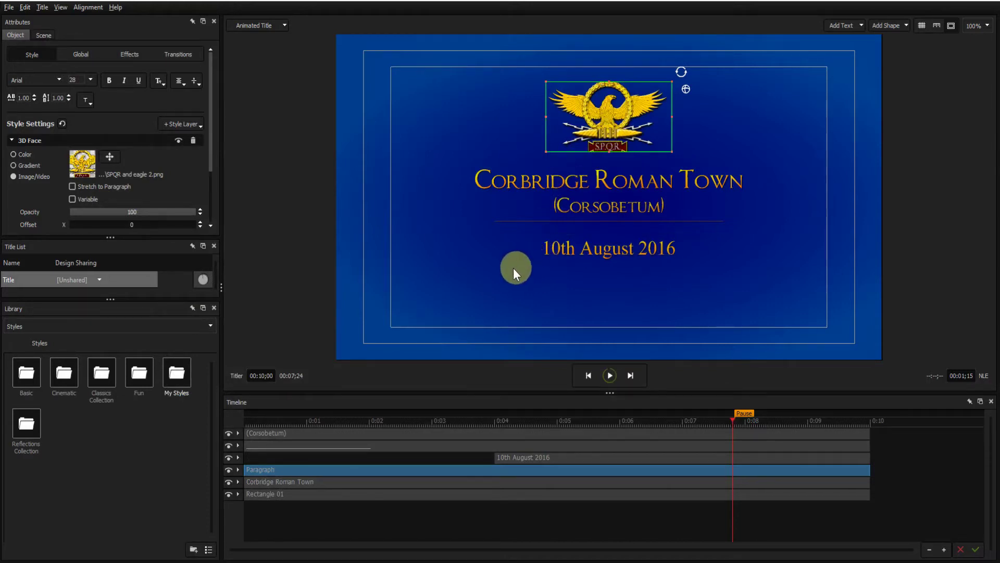
- Deselect the emblem and browse the My Main Titles project templates in the library, previewing Romano-British 01
click(440, 279)
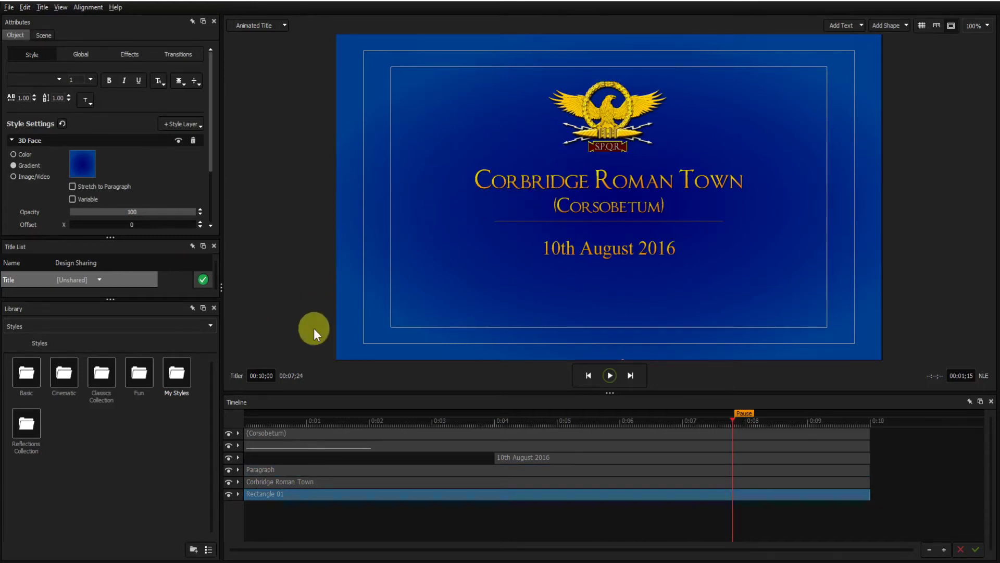
click(209, 326)
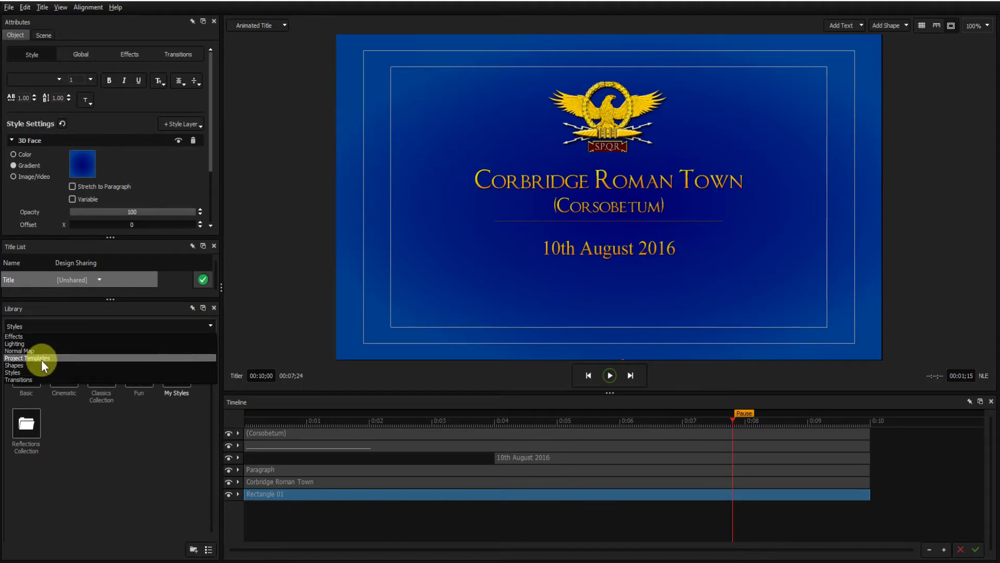
click(41, 358)
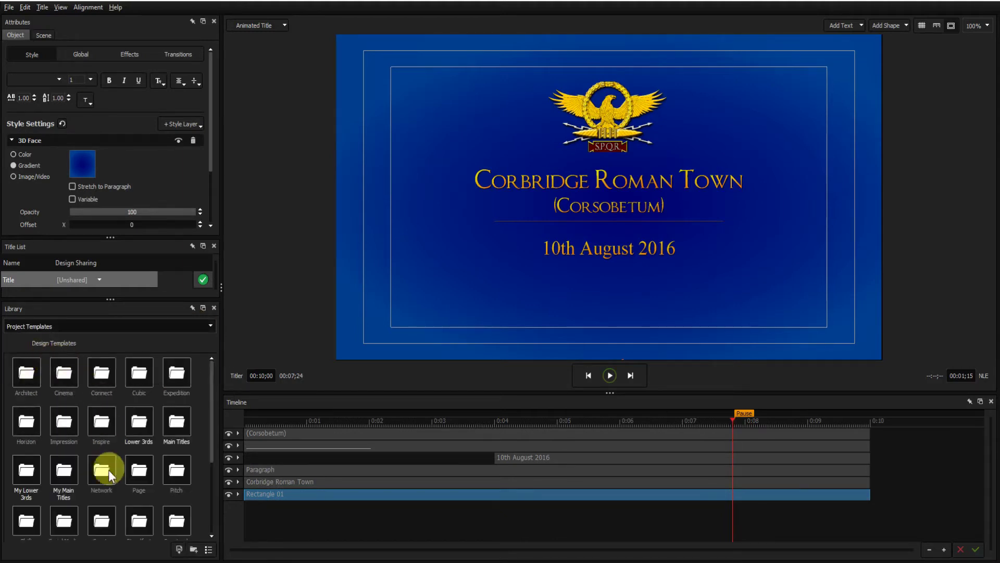
double_click(65, 474)
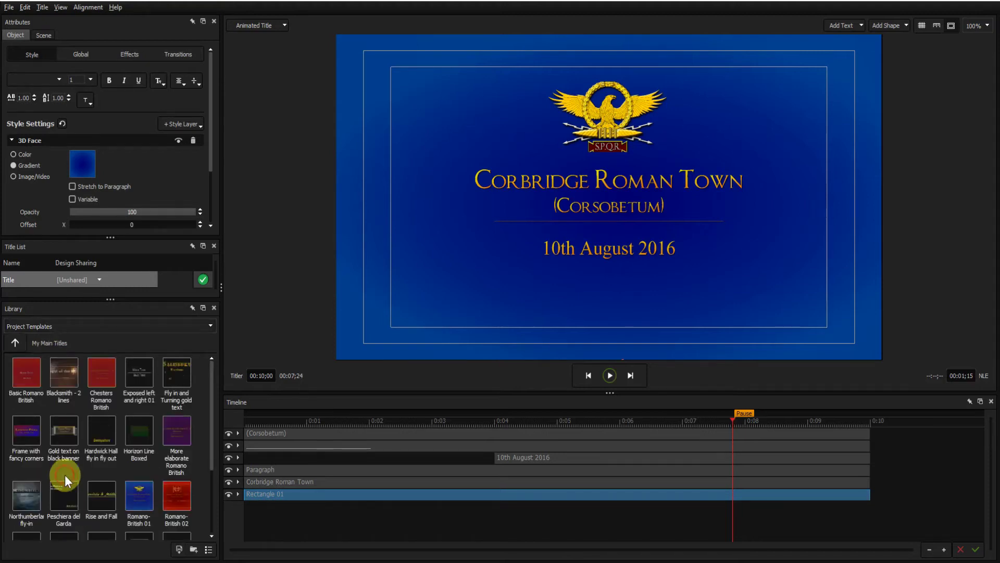
click(146, 509)
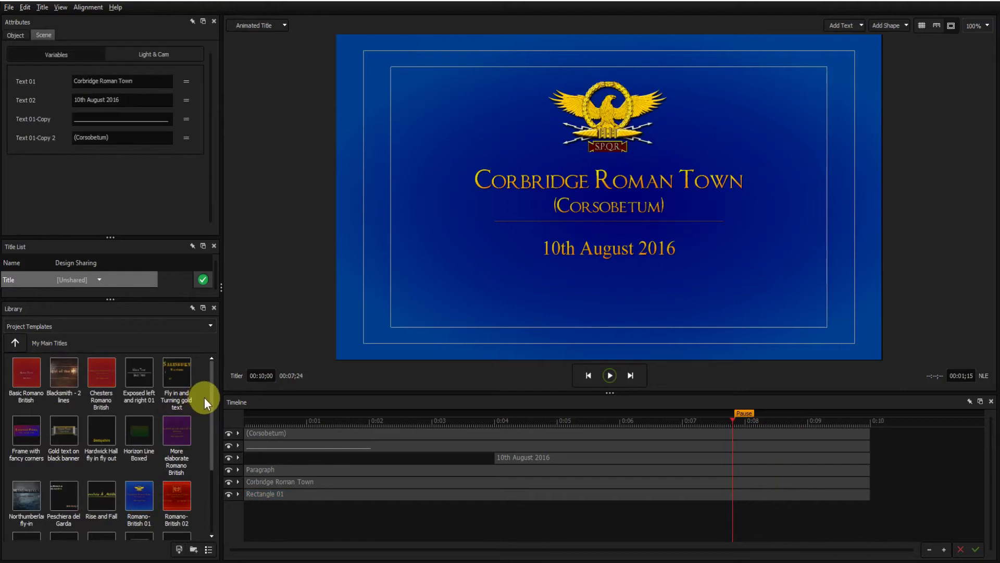
drag(212, 404, 215, 488)
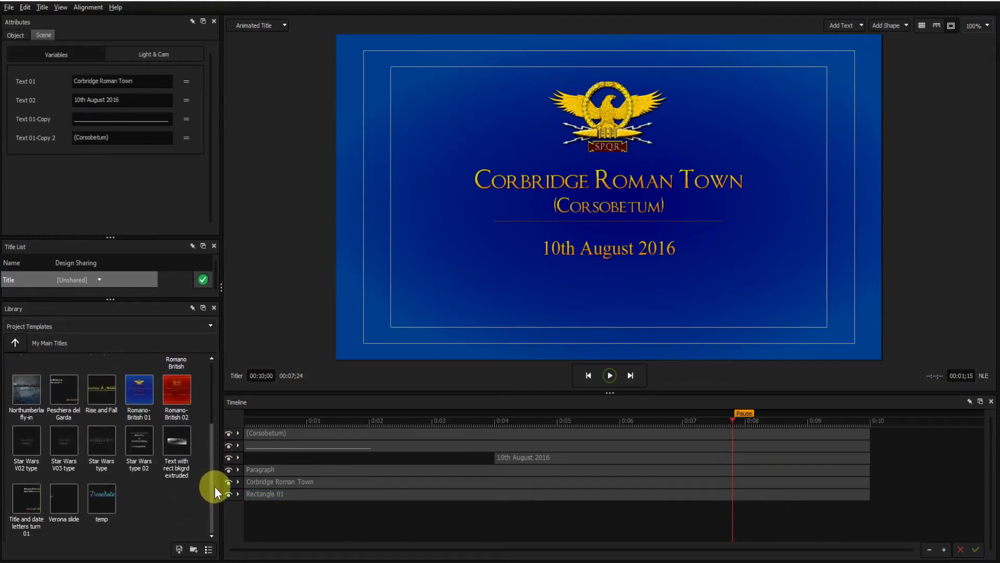
- Try to save the relinked title to My Main Titles under the name Romano-British 01
click(179, 550)
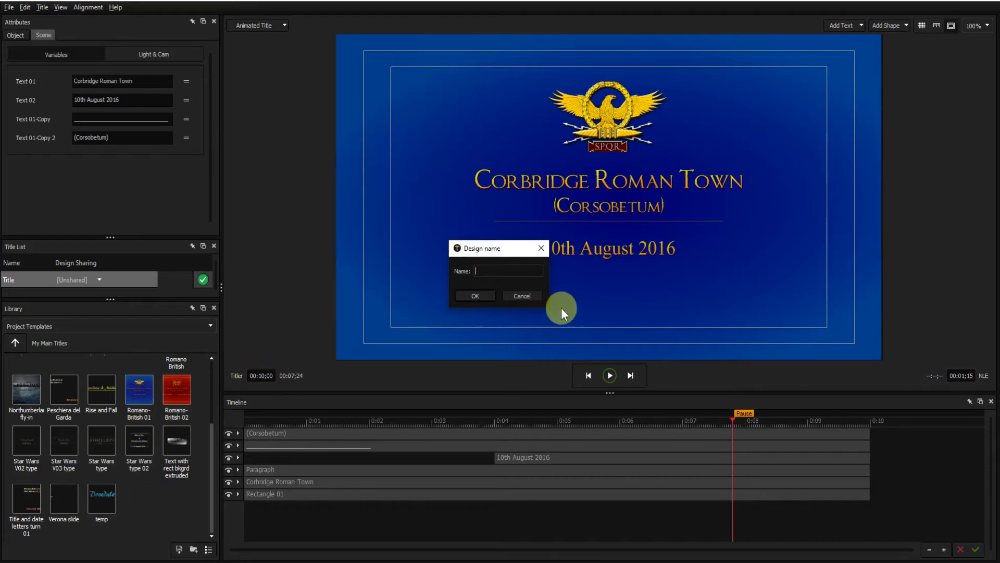
text(Romano-British)
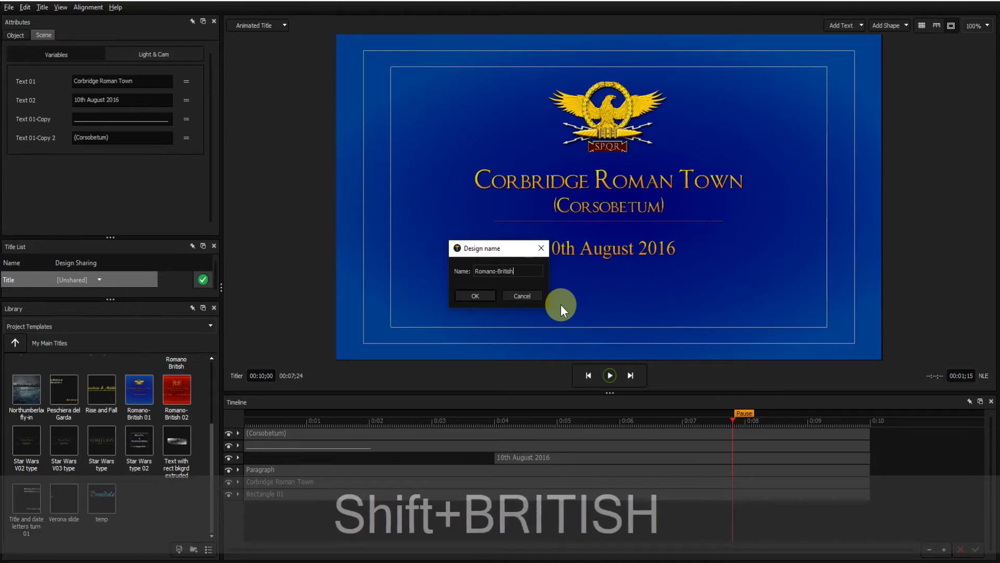
text( 01)
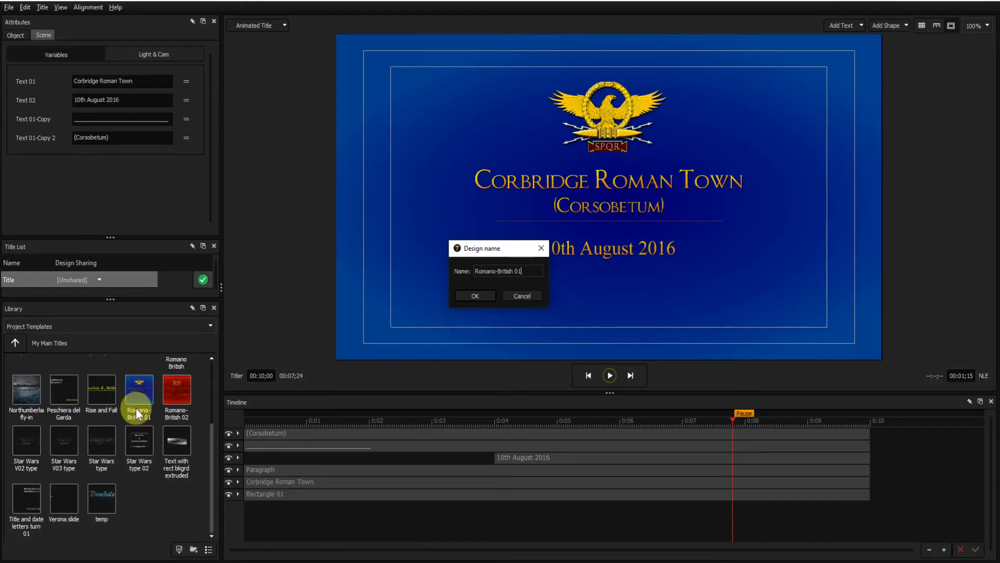
click(474, 295)
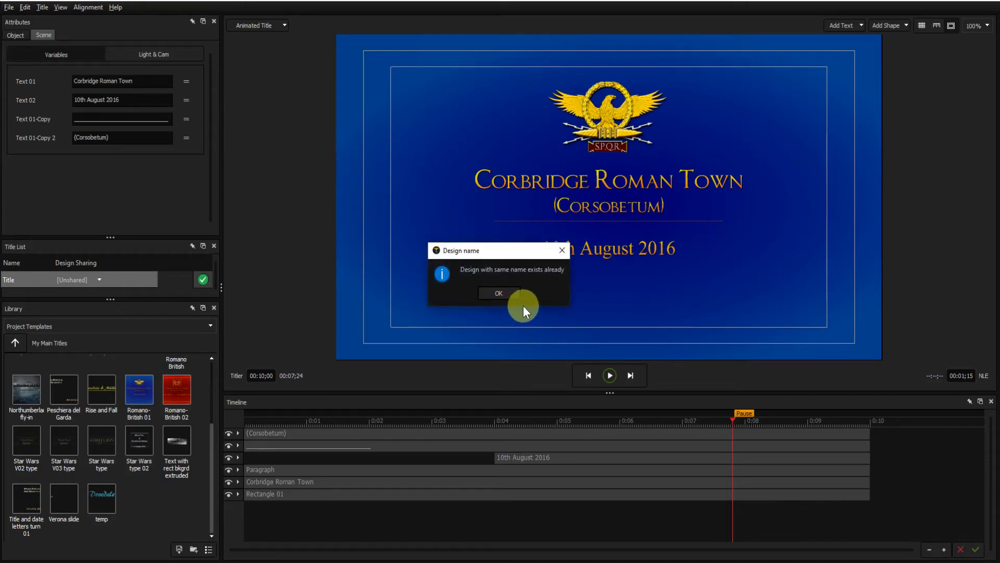
click(498, 293)
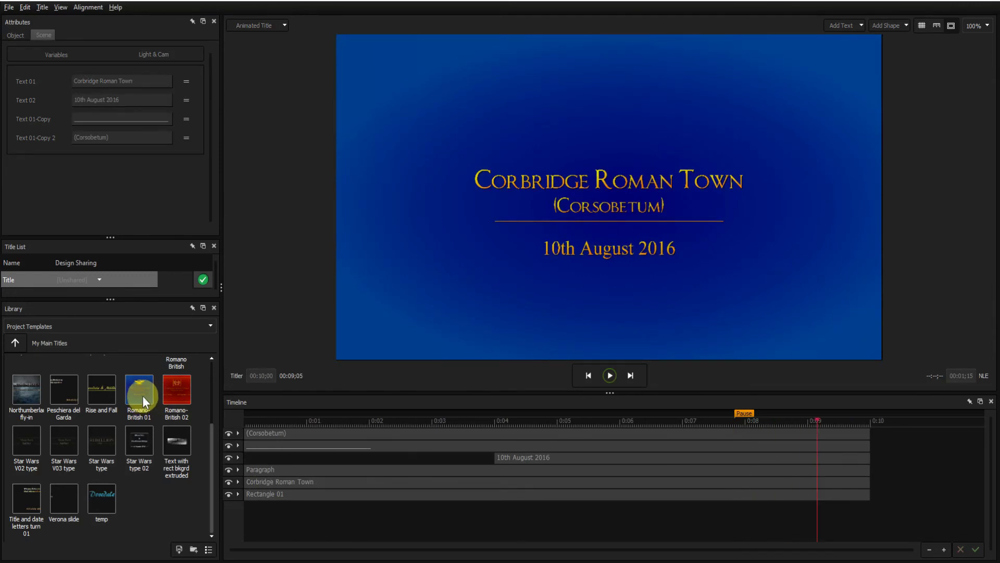
click(142, 395)
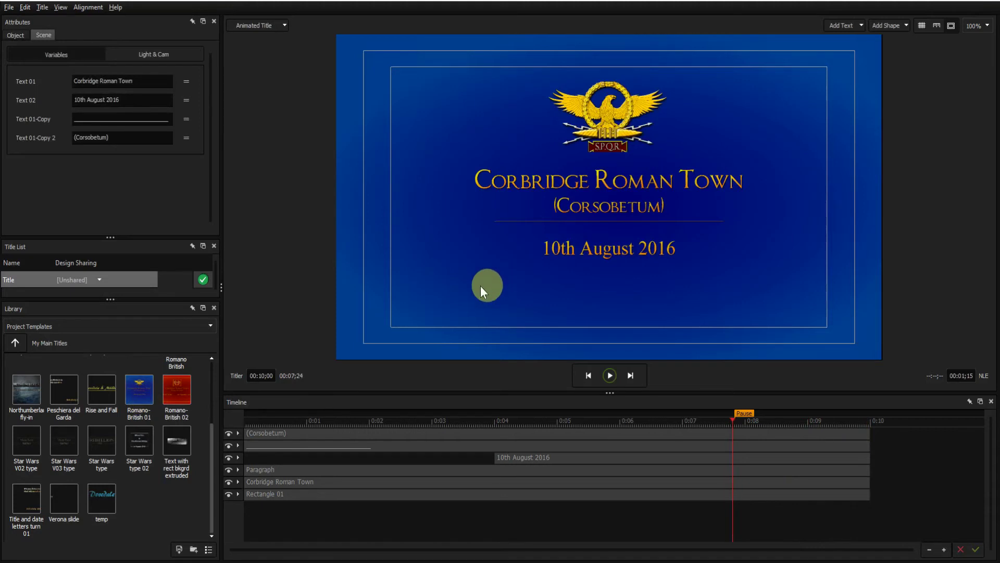
- Save the relinked title to My Main Titles as a new design named Romao-British 03
click(178, 550)
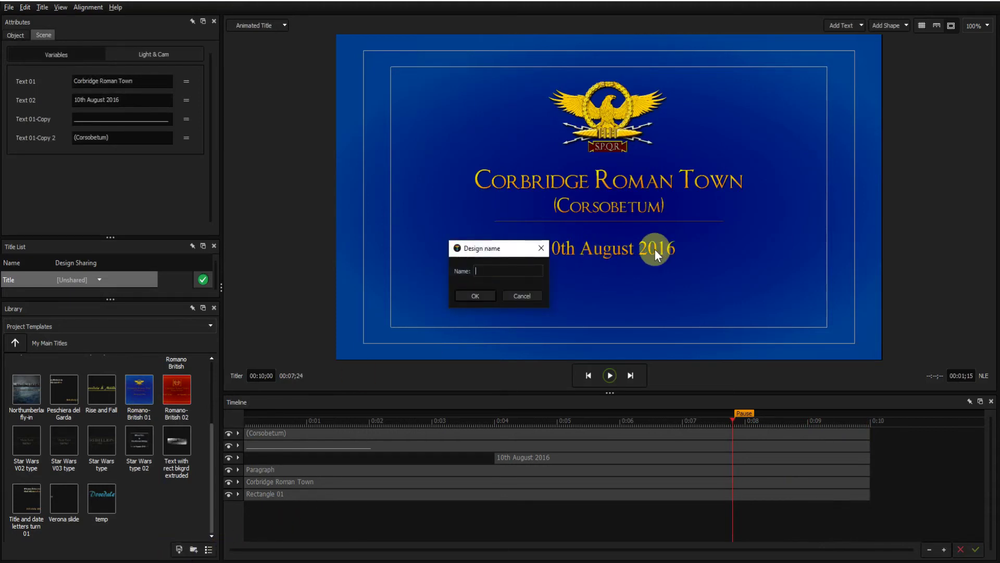
text(Rom)
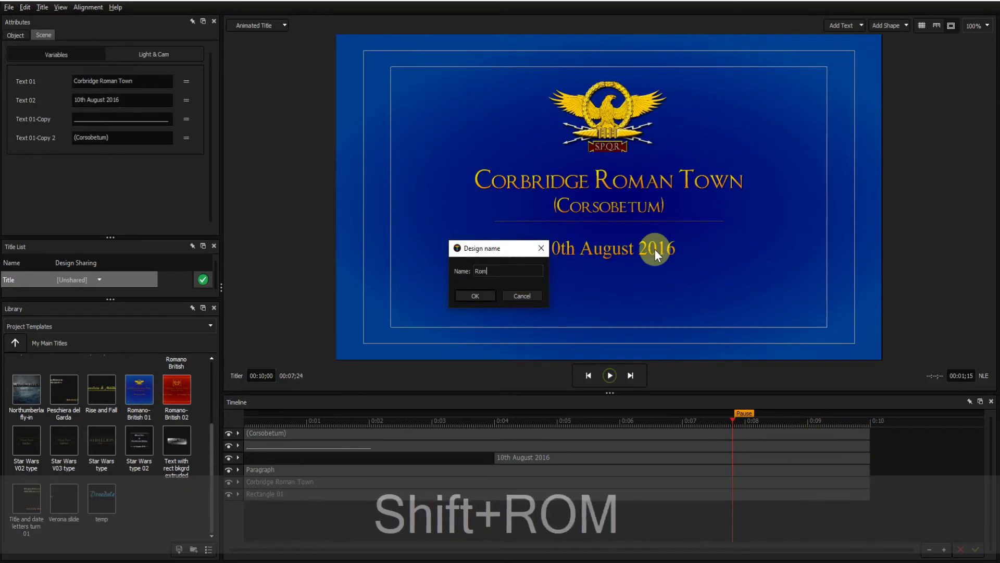
text(ao-)
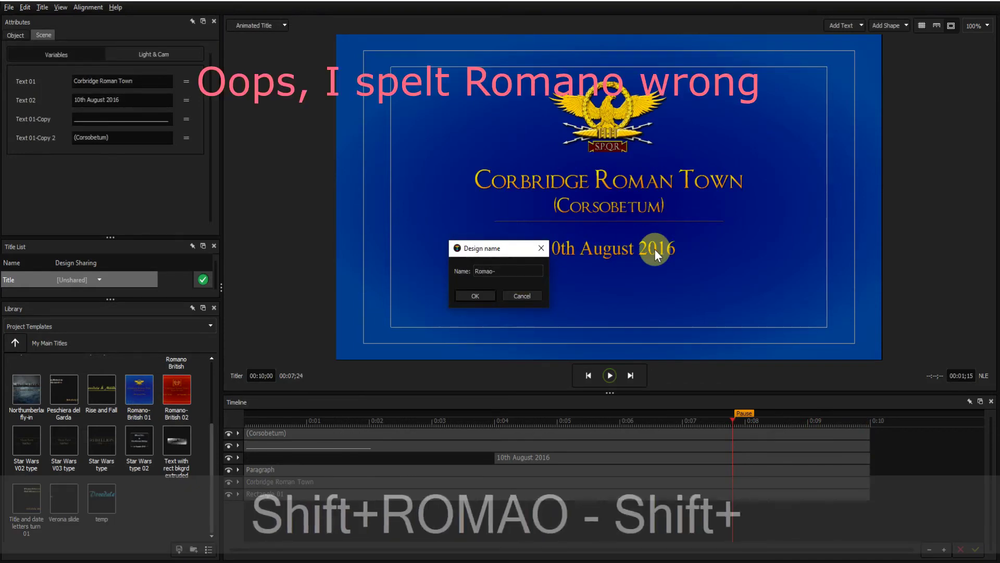
text(Britis)
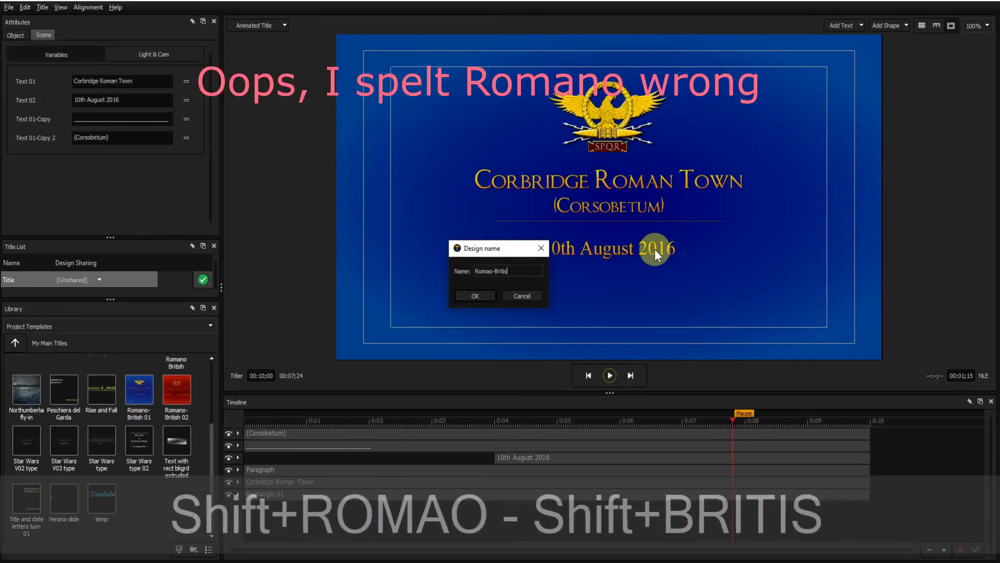
text(h 02)
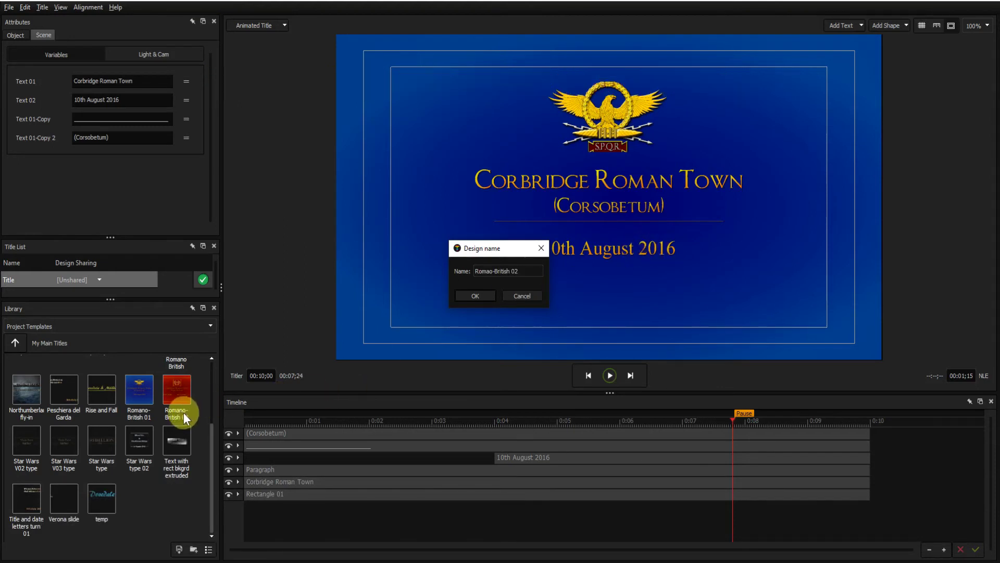
click(523, 270)
key(BackSpace)
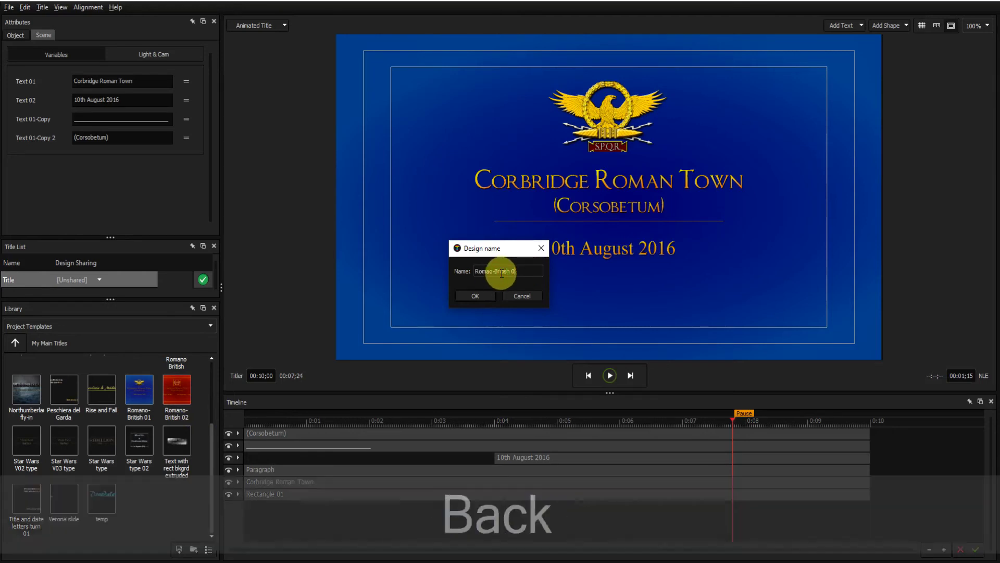
text(3)
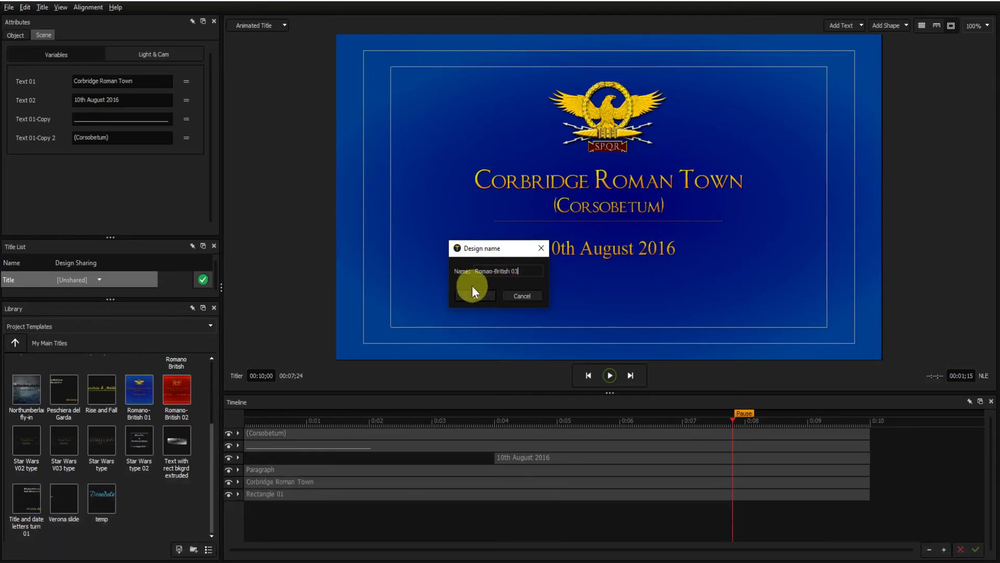
click(475, 296)
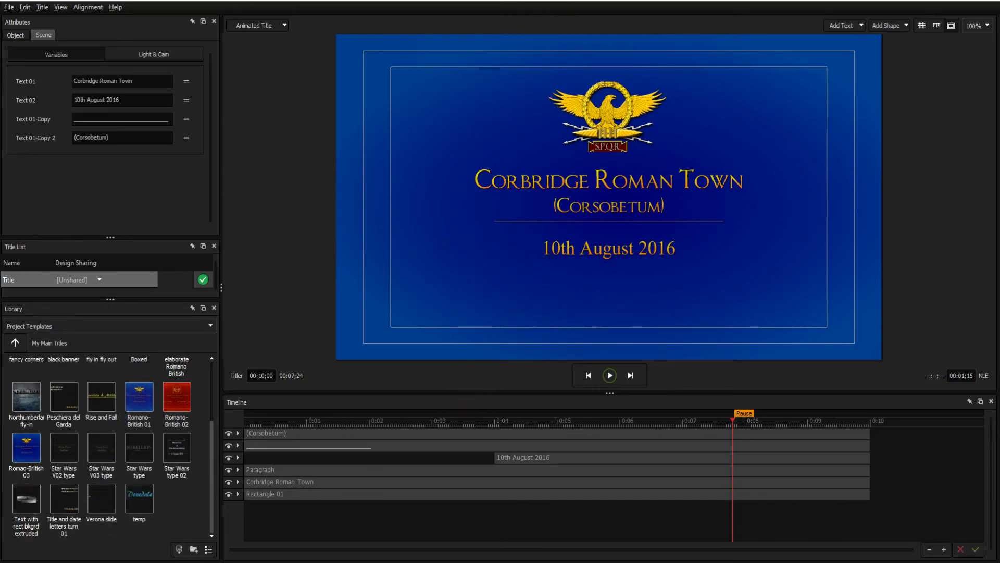
- Compare the emblem in the Romao-British 03 and Romano-British 01 templates by applying them to the title, ending with Romao-British 03
double_click(33, 451)
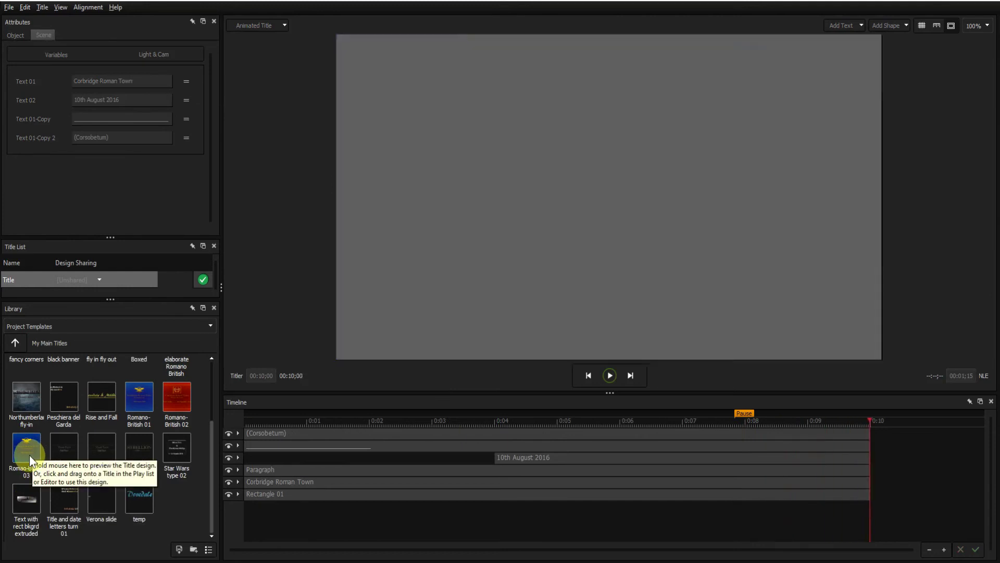
mouse_move(139, 405)
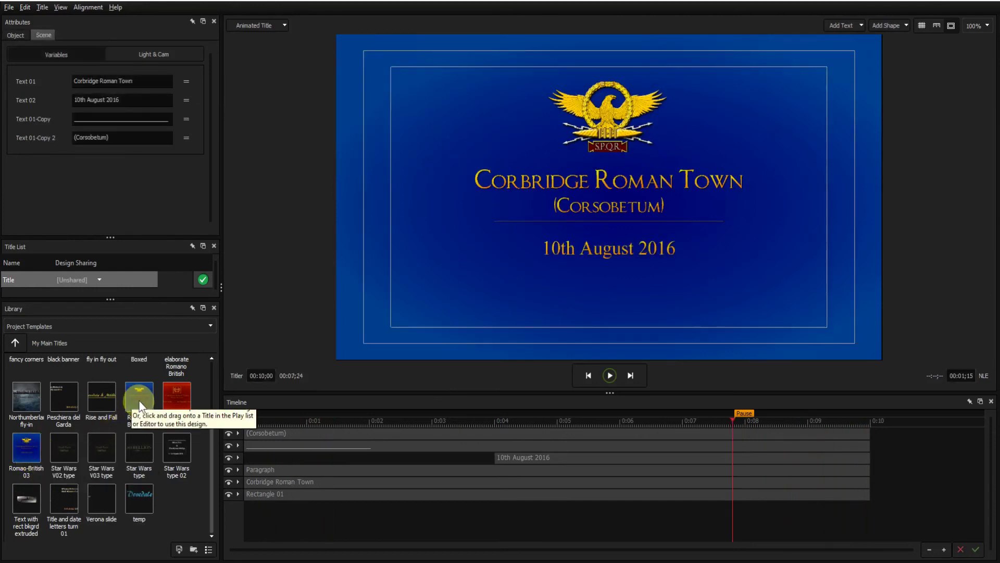
double_click(139, 401)
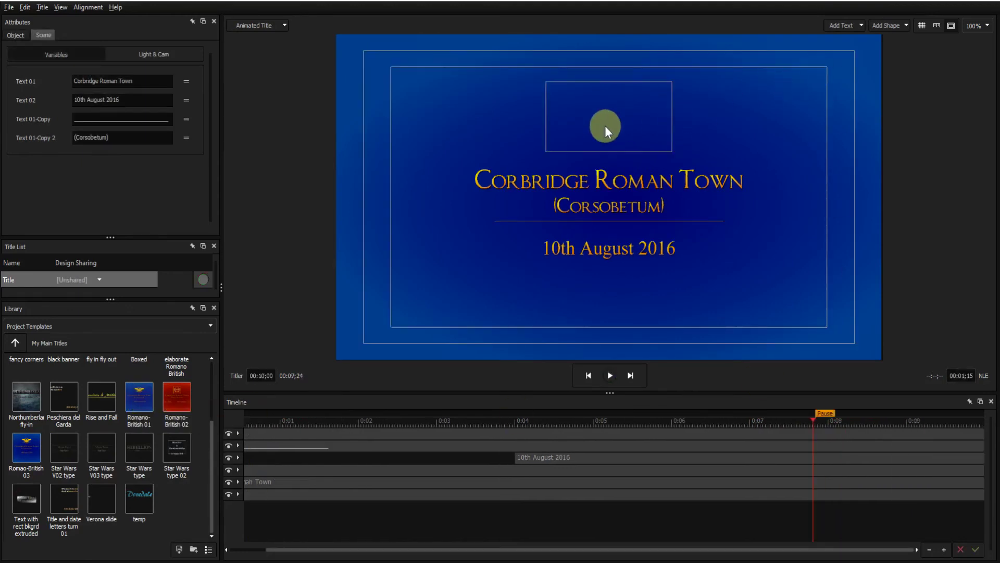
mouse_move(25, 446)
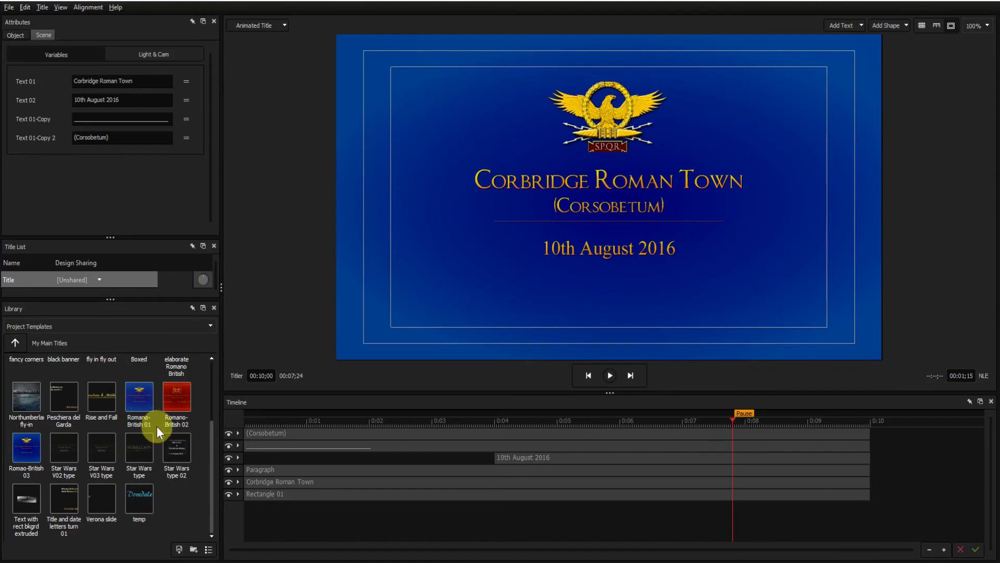
- Delete the Romano-British 01 preset from the My Main Titles templates
mouse_move(143, 400)
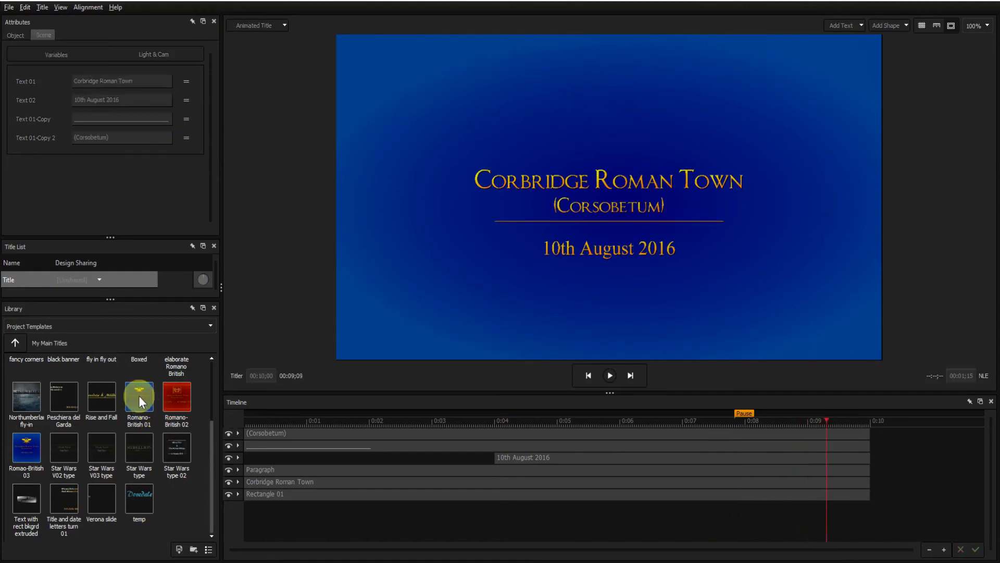
right_click(138, 396)
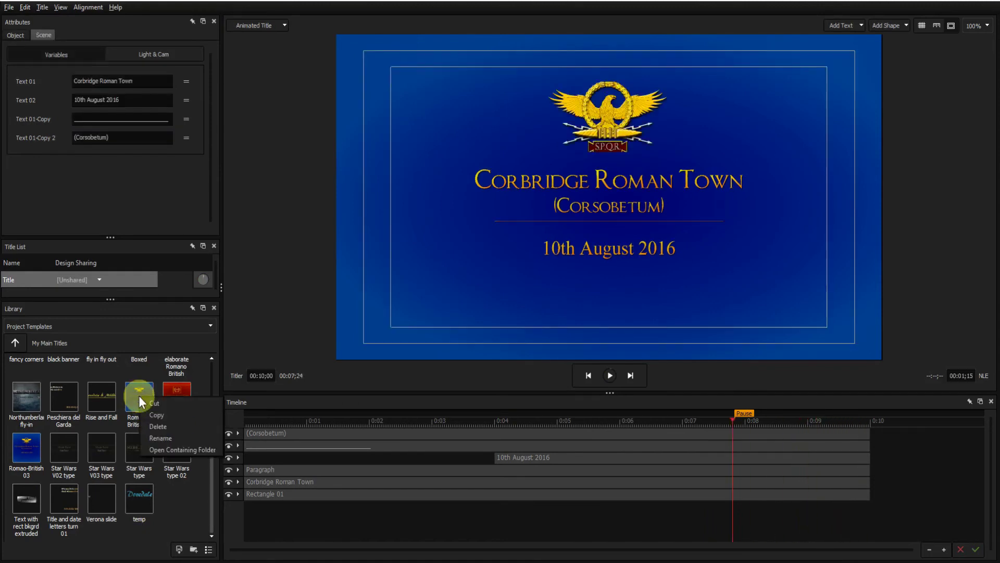
click(152, 428)
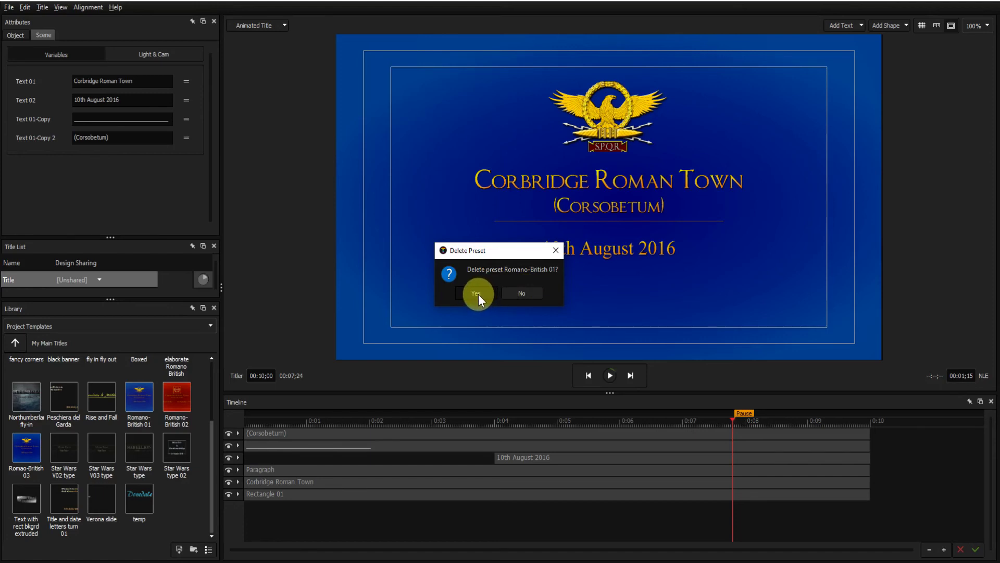
click(477, 294)
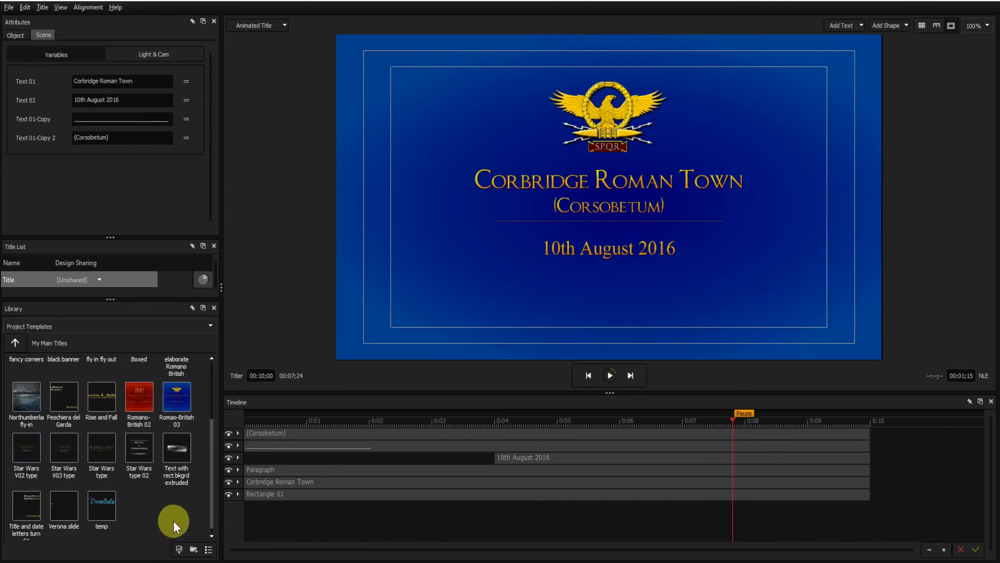
mouse_move(181, 400)
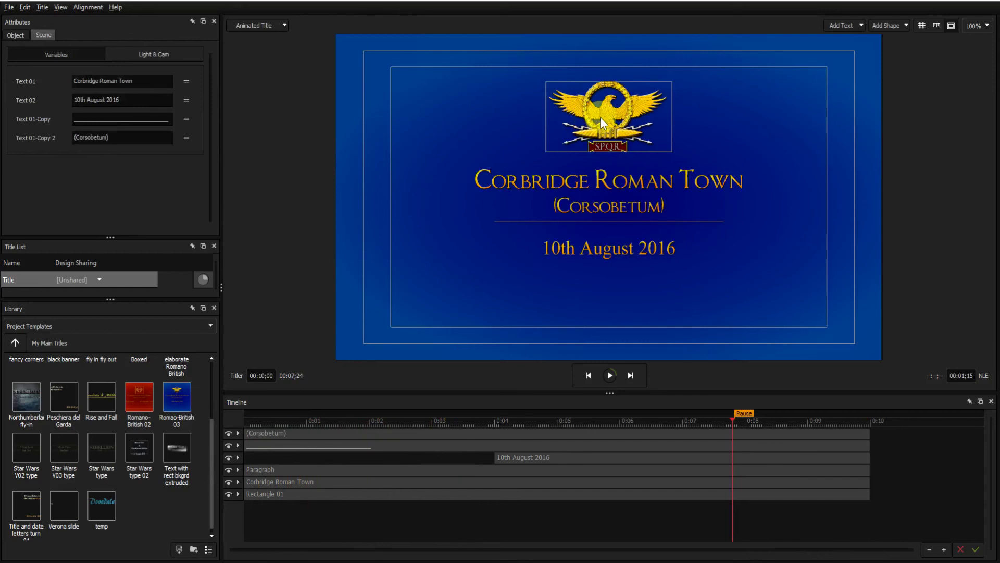
click(353, 284)
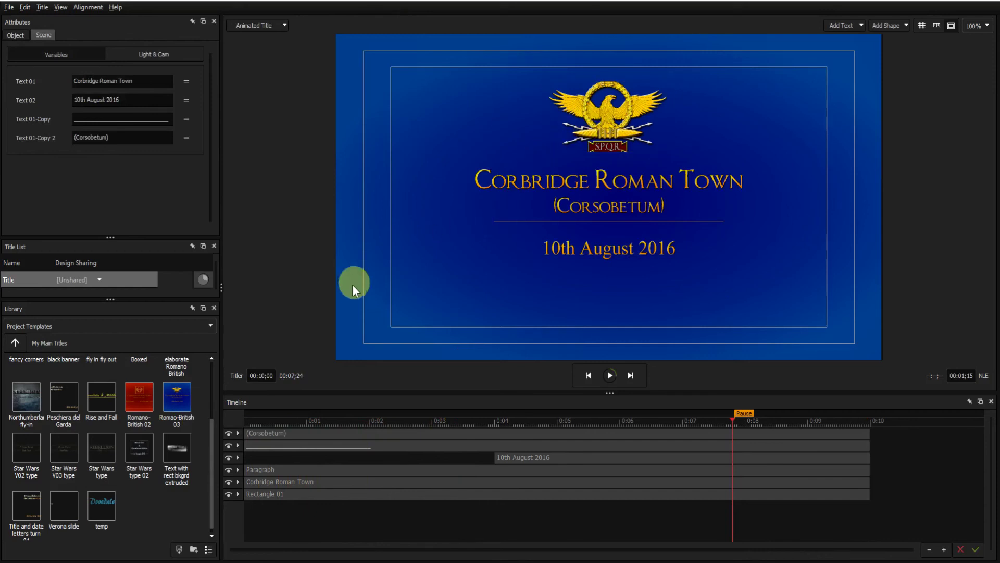